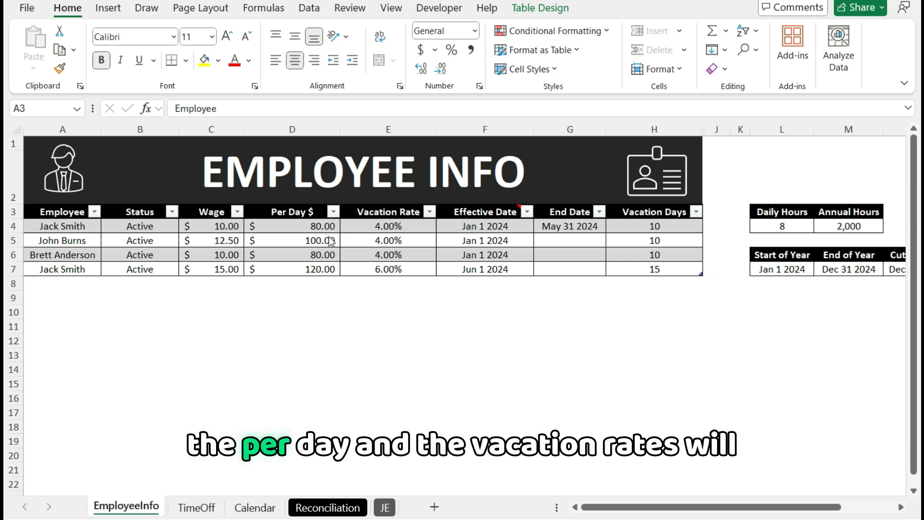
Examine the EmployeeInfo sheet's Per Day $ formula, the year and cutoff date settings, and the Holidays list.
click(312, 240)
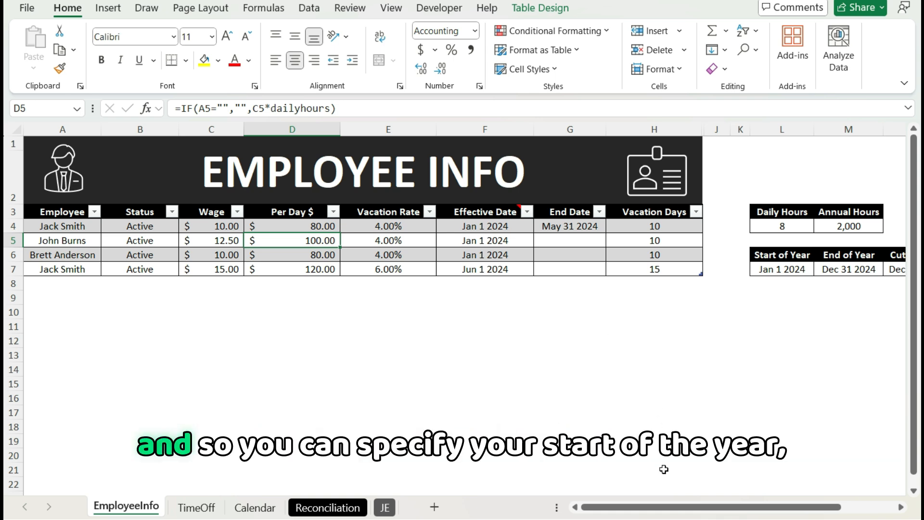
drag(679, 507, 708, 507)
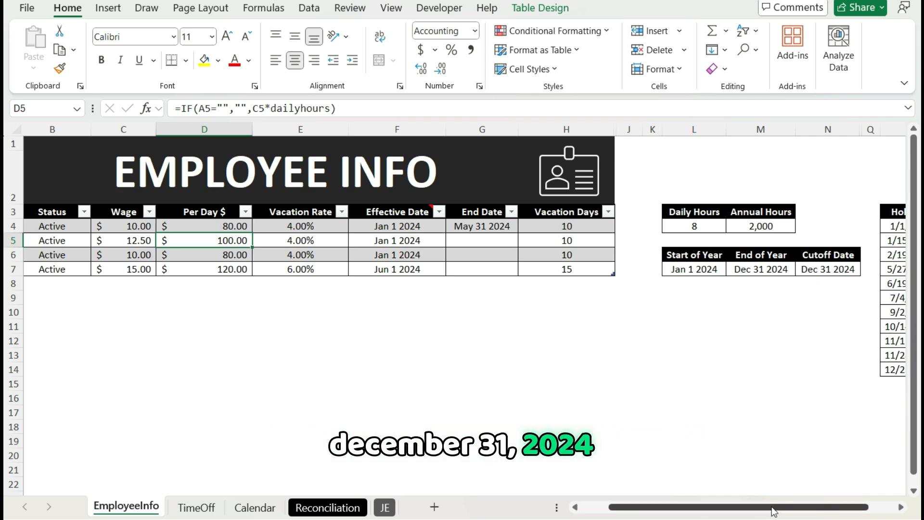
drag(773, 510, 800, 511)
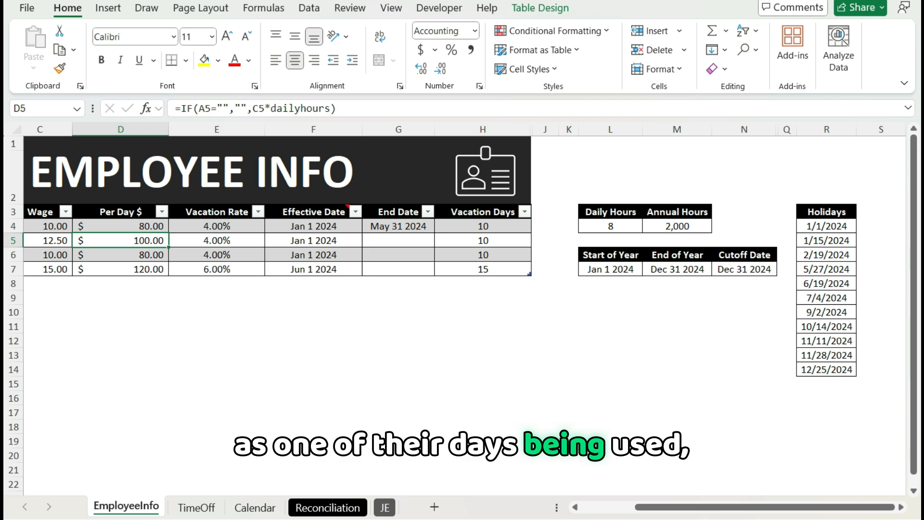
click(619, 508)
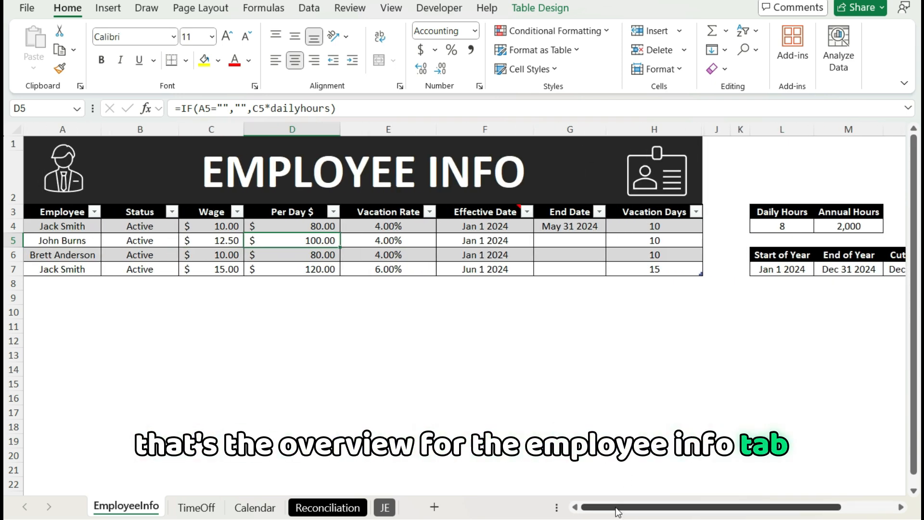
Examine the first entry on the TimeOff sheet: its dates, time-off type options, and the Hours Taken and Hourly Rate formulas.
click(197, 507)
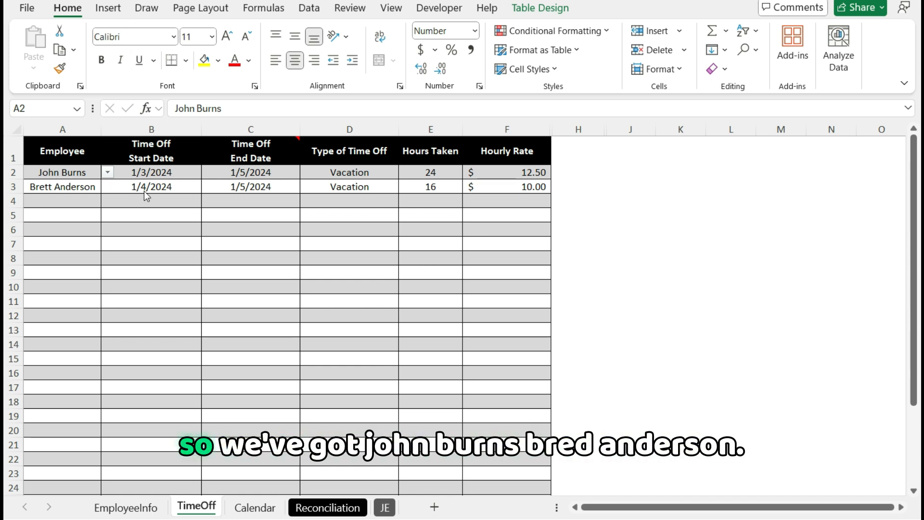
click(188, 173)
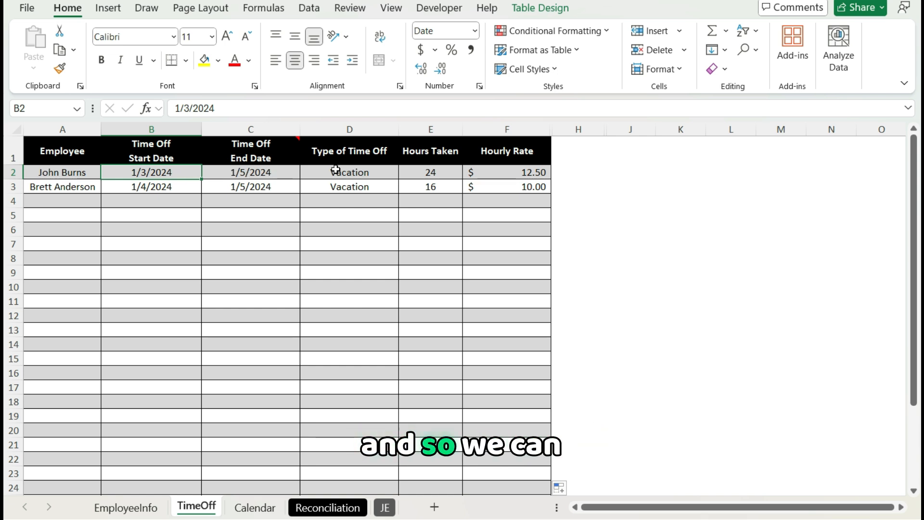
click(366, 171)
click(406, 171)
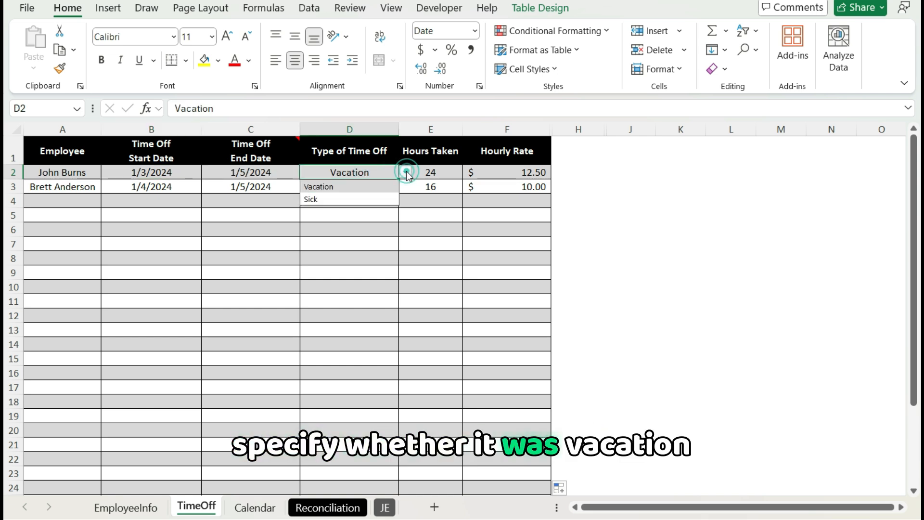
click(406, 172)
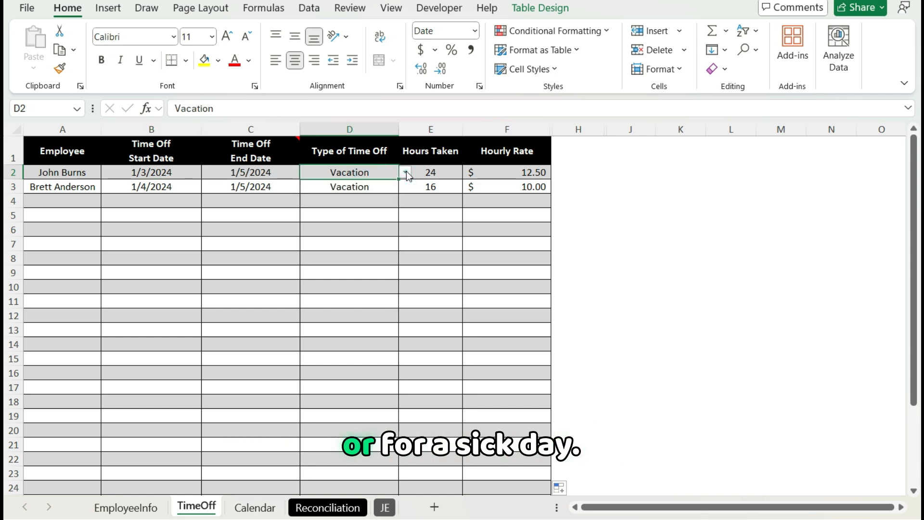
click(435, 169)
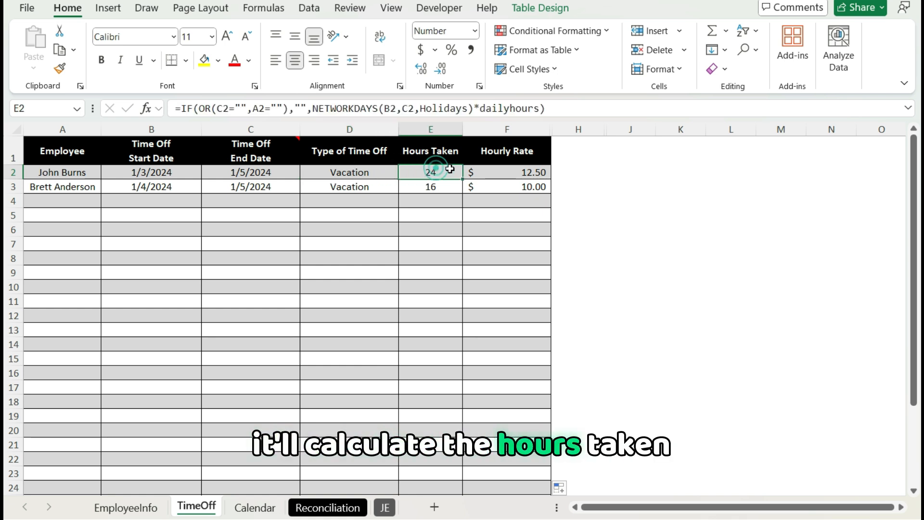
click(513, 170)
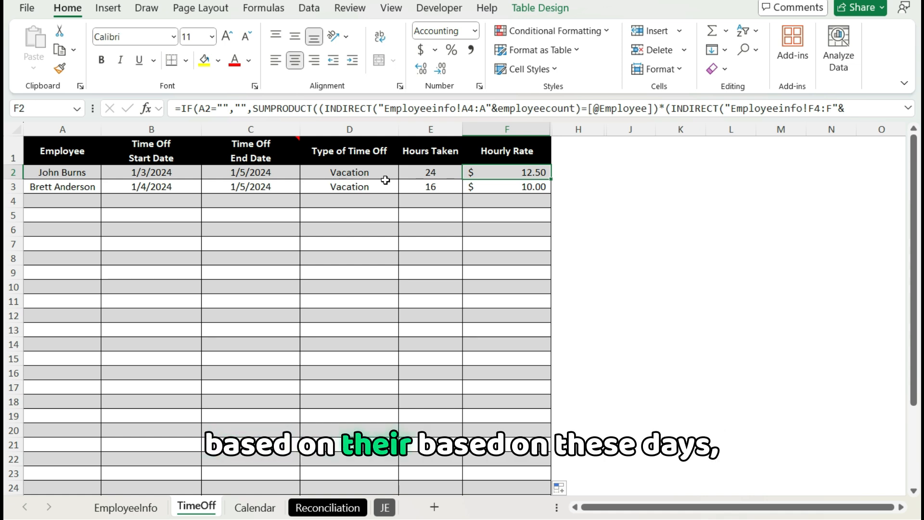
click(86, 172)
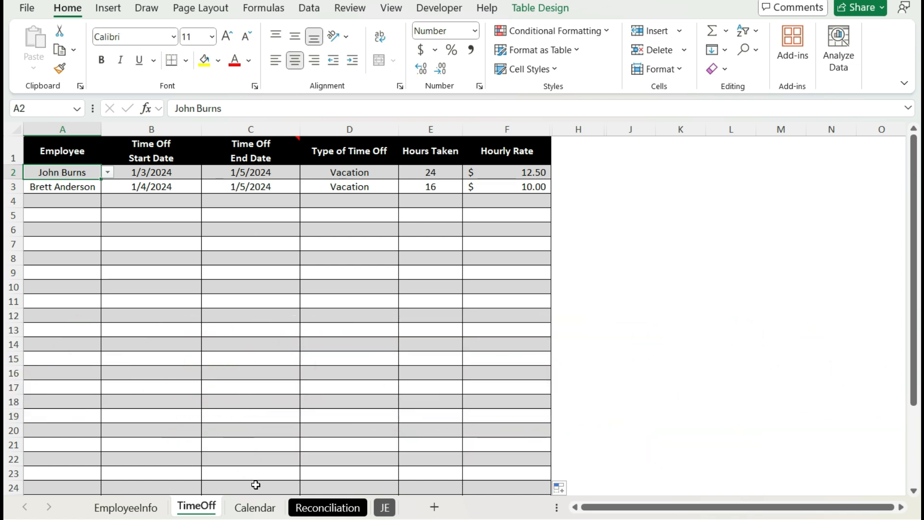
Set the type of time off in row 3 of the TimeOff sheet to Sick and check its colour on the Calendar sheet.
click(255, 508)
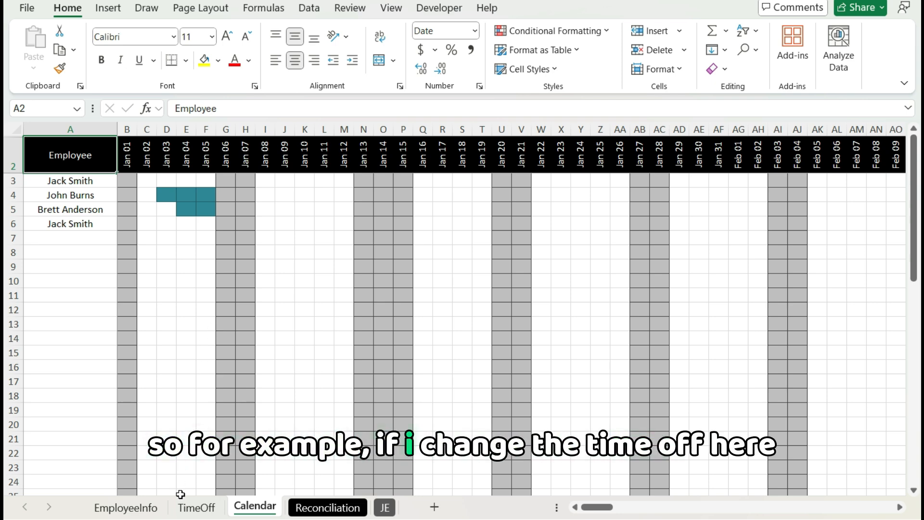
click(189, 508)
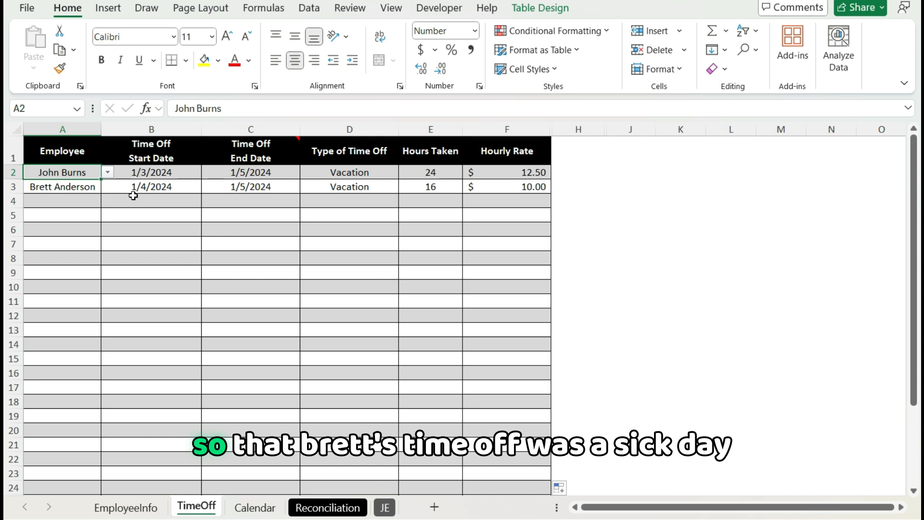
click(314, 189)
click(405, 186)
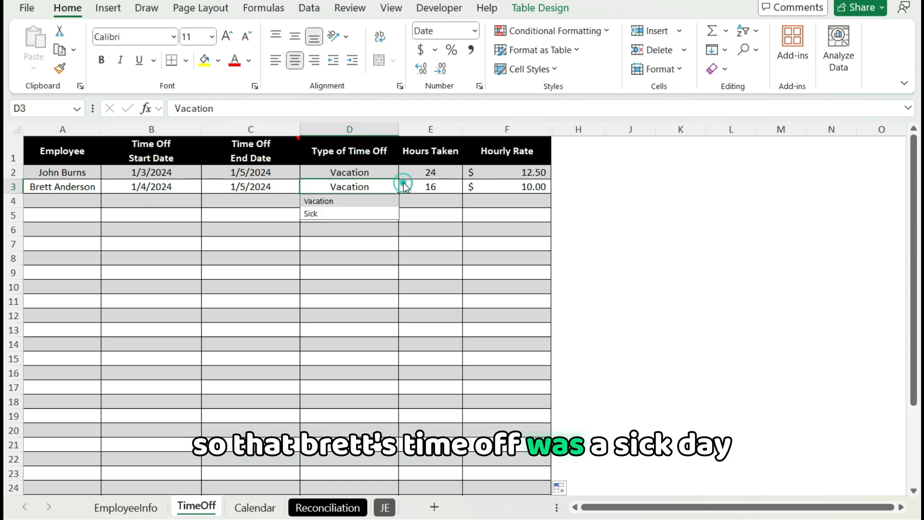
click(313, 213)
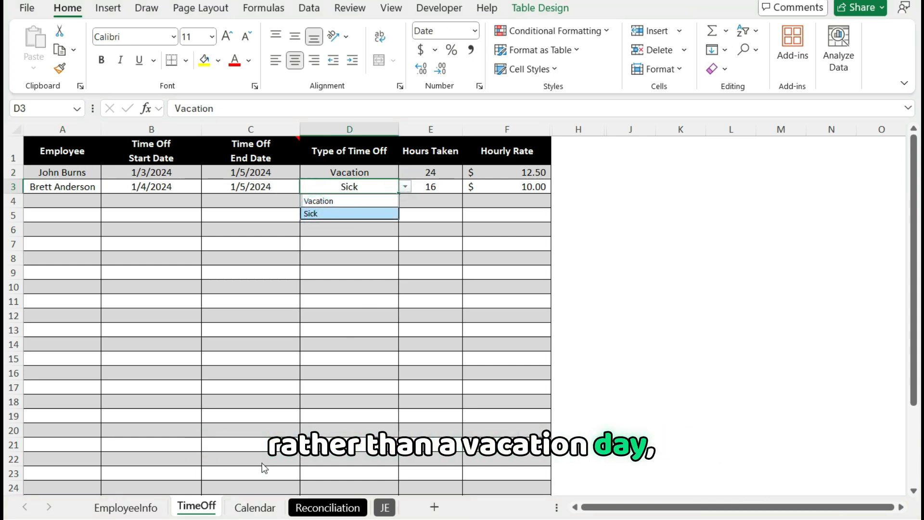
click(260, 506)
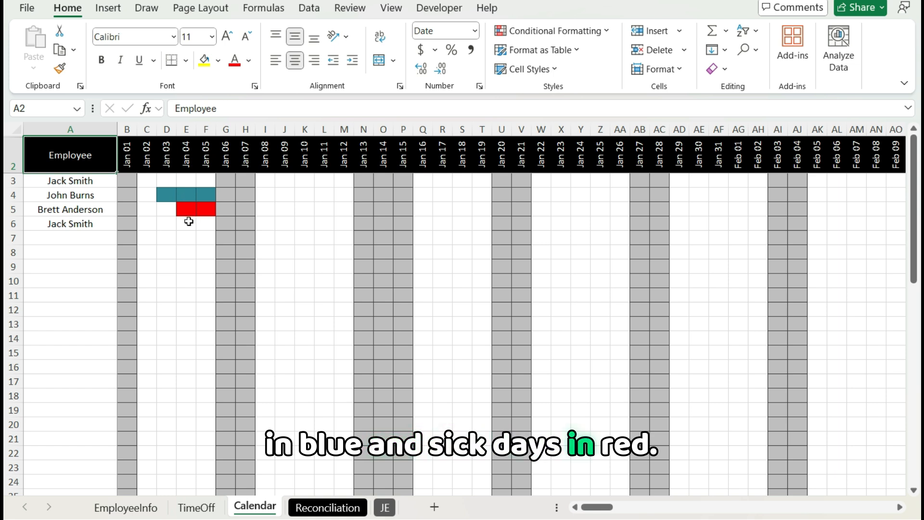
Set the time off end date in row 2 of the TimeOff sheet to January 7 and check the Calendar sheet.
click(195, 506)
click(276, 172)
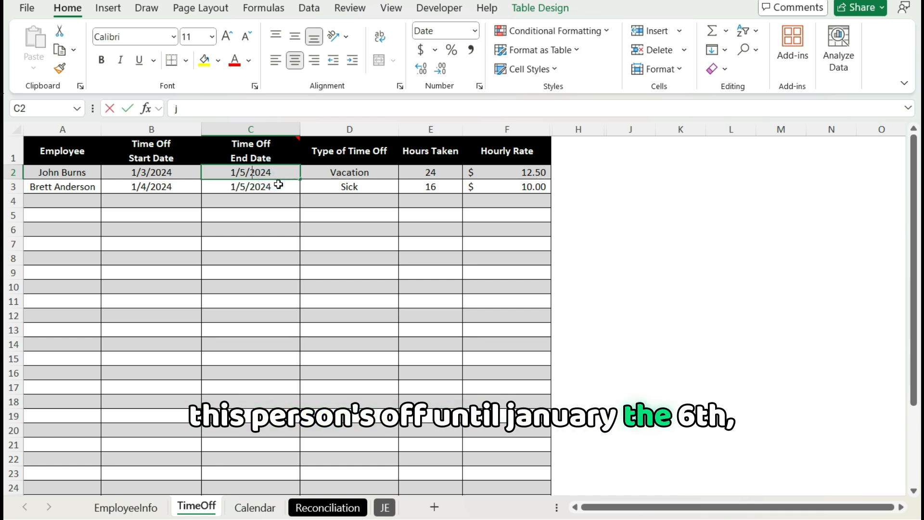
text(jan 7)
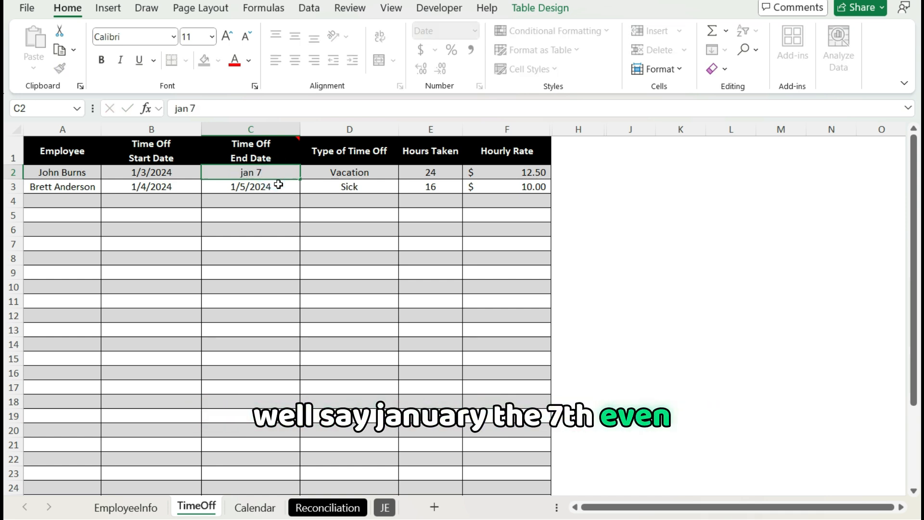
key(Return)
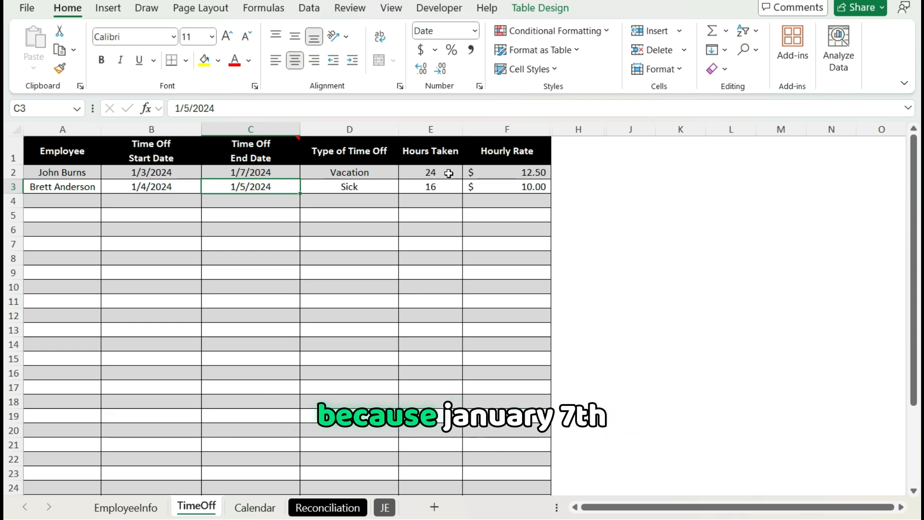
click(249, 509)
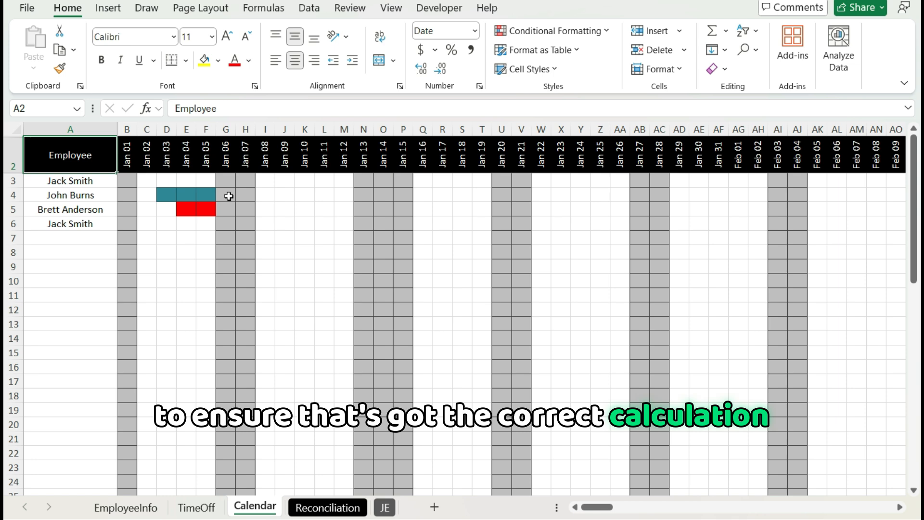
Compare the Hours Taken on the Reconciliation sheet with the vacation and sick entries on the TimeOff sheet.
click(332, 509)
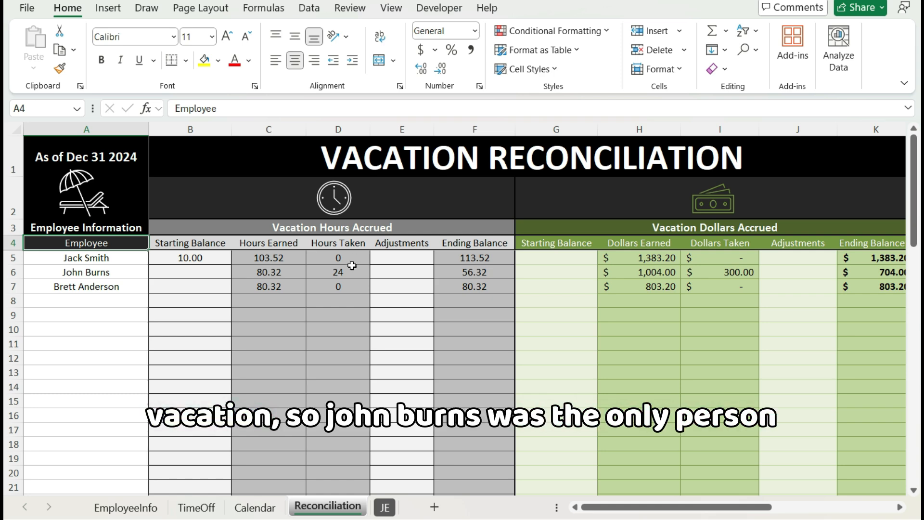
click(187, 507)
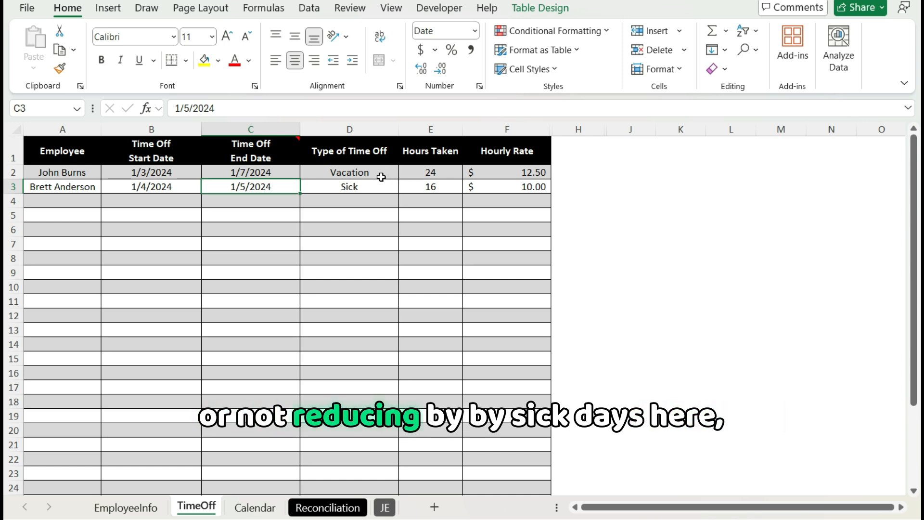
click(326, 510)
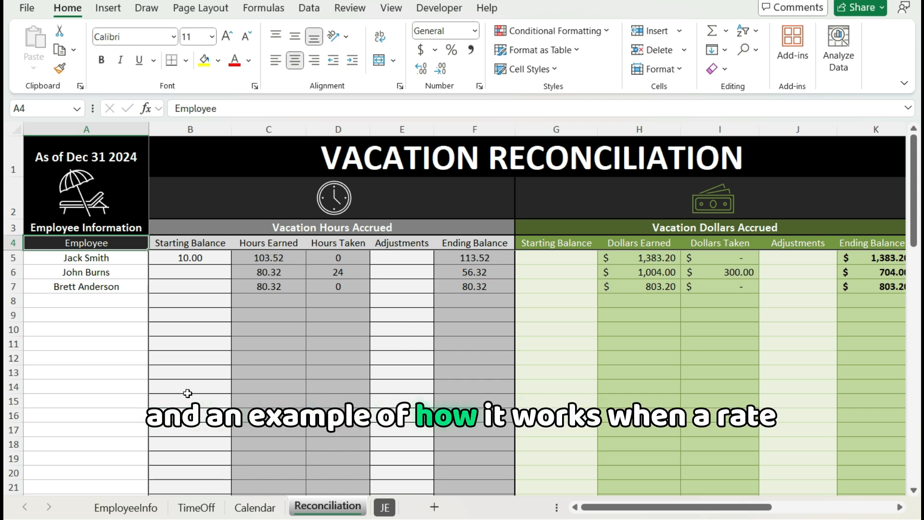
Compare the EmployeeInfo vacation rates, including the formula in E7, with the accrued hours and dollars on the Reconciliation sheet.
click(129, 508)
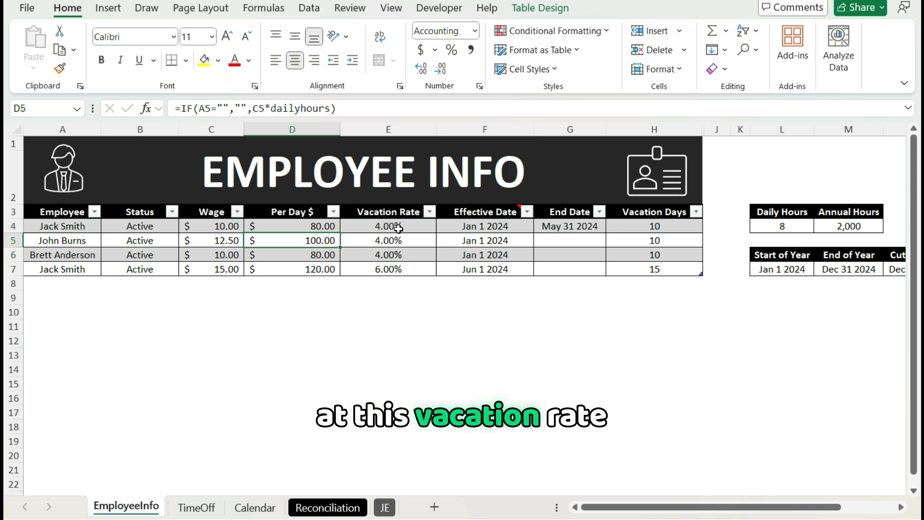
click(403, 270)
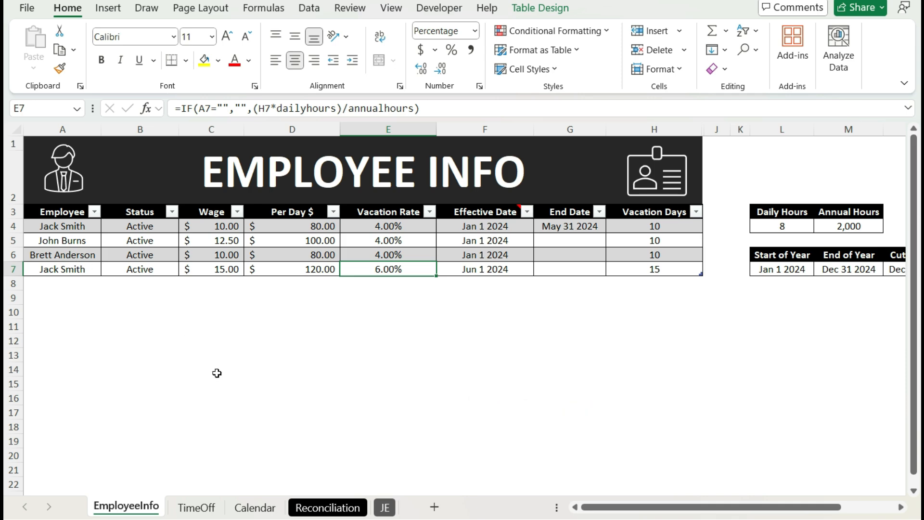
click(298, 508)
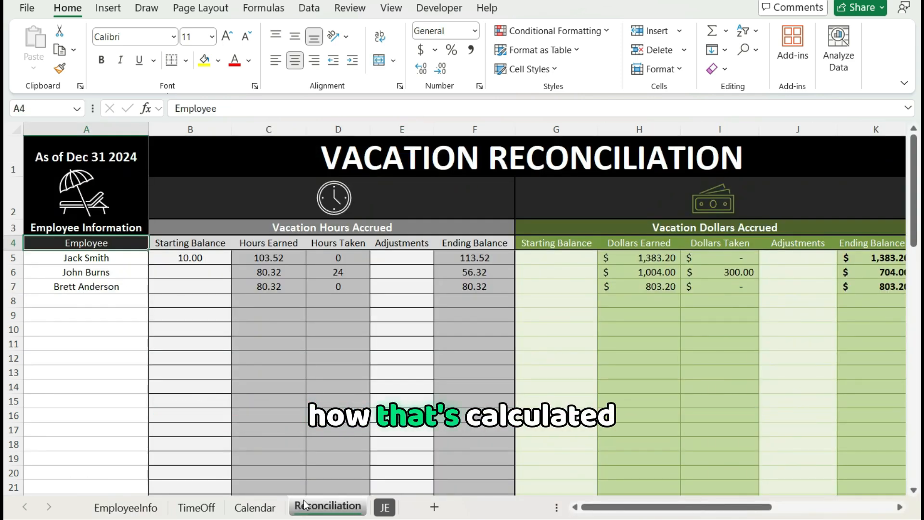
drag(585, 506, 626, 507)
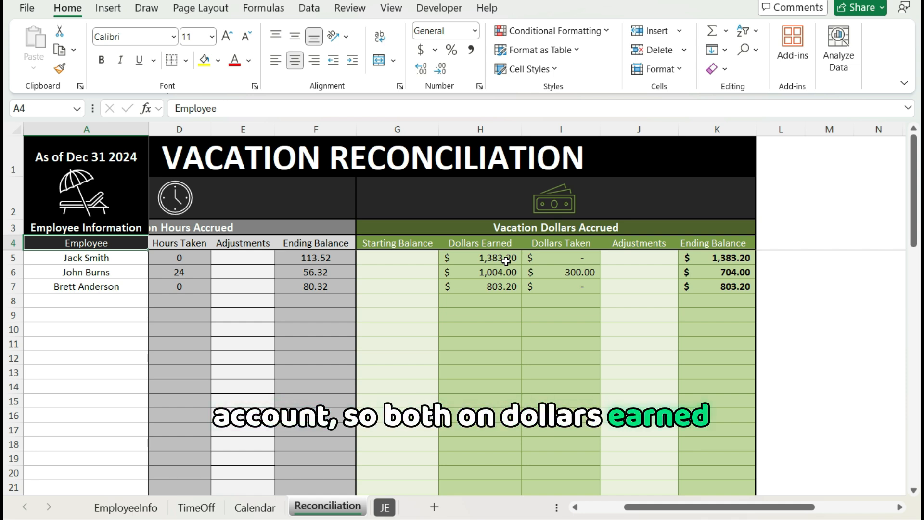
drag(641, 507, 591, 514)
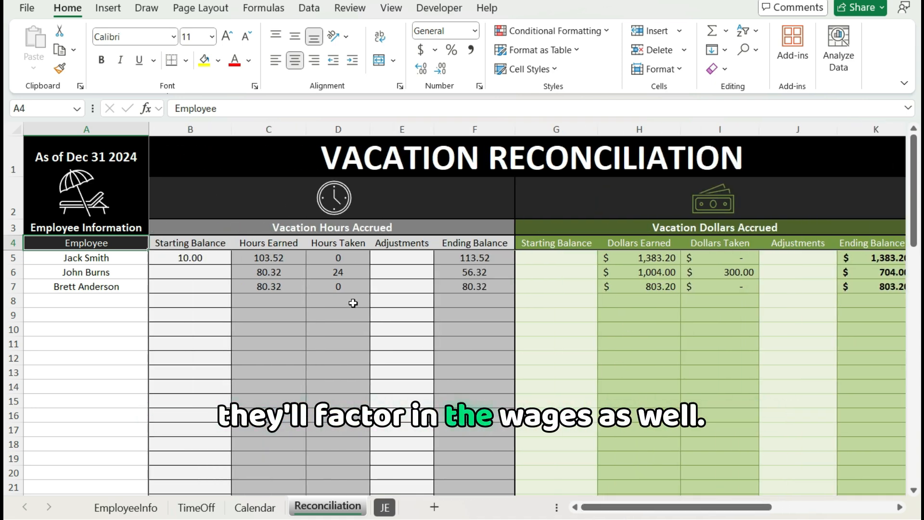
Review the vacation accrual entry on the JE sheet and return to the Calendar sheet's time-off overview.
click(385, 507)
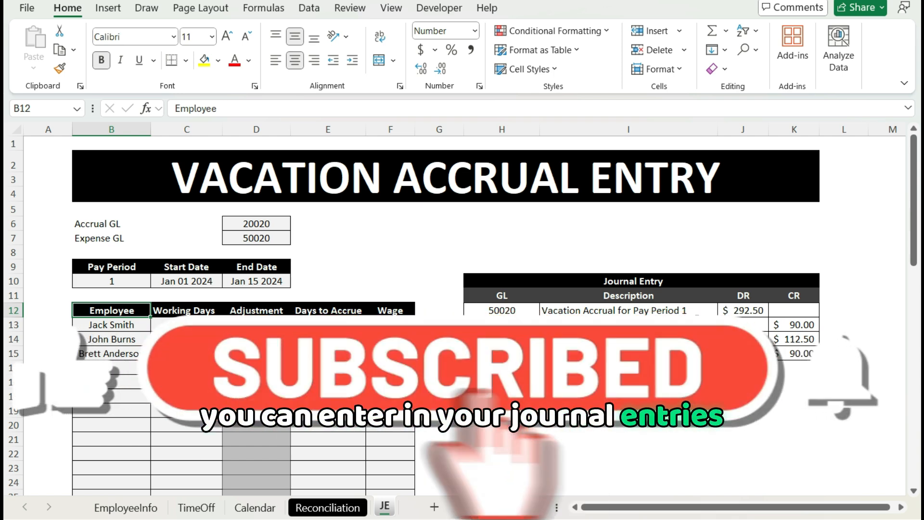
click(241, 505)
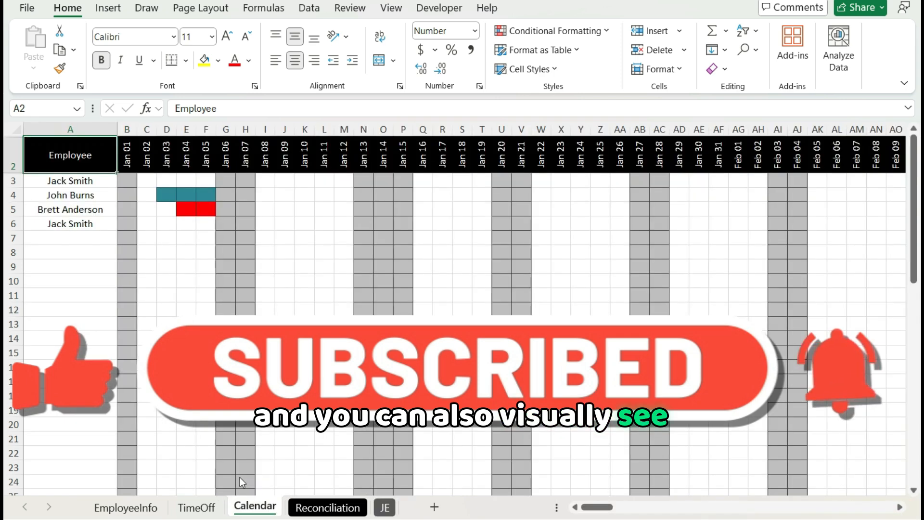